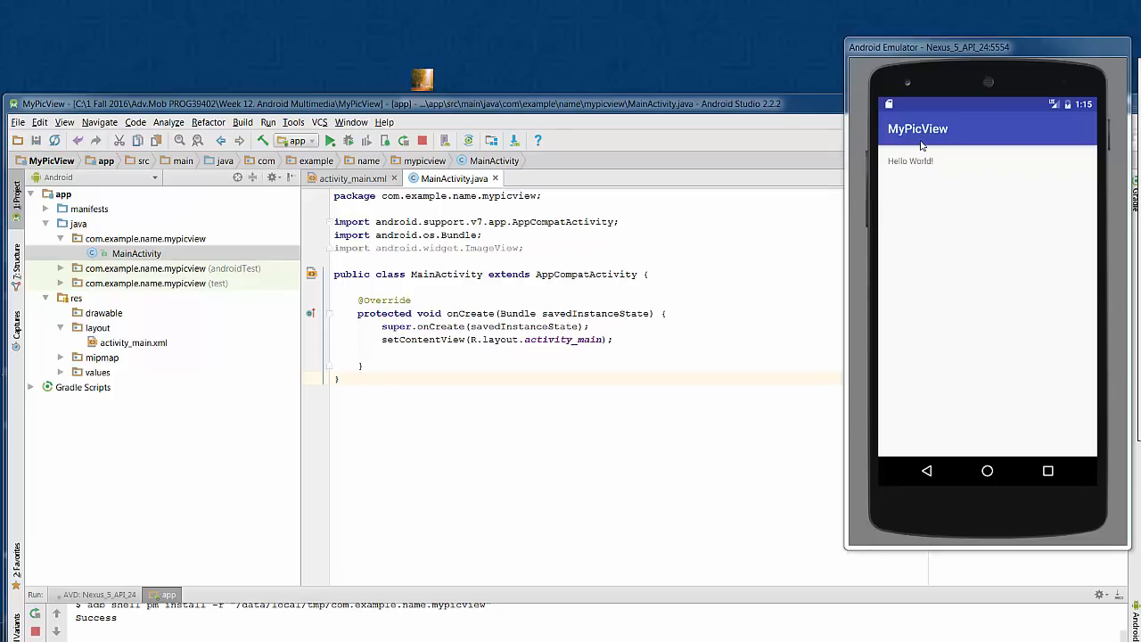
# Move the emulator aside and load activity_main.xml into the Design view
pyautogui.moveTo(968, 50)
pyautogui.mouseDown()
pyautogui.moveTo(874, 112)
pyautogui.moveTo(881, 104)
pyautogui.mouseUp()
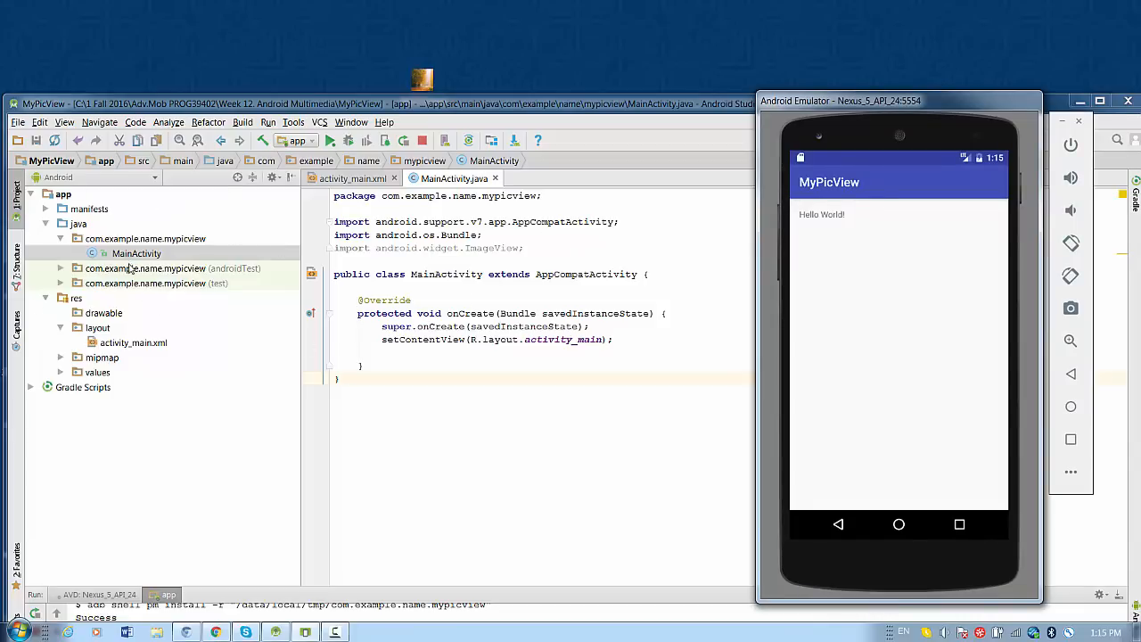
pyautogui.click(151, 254)
pyautogui.doubleClick(154, 256)
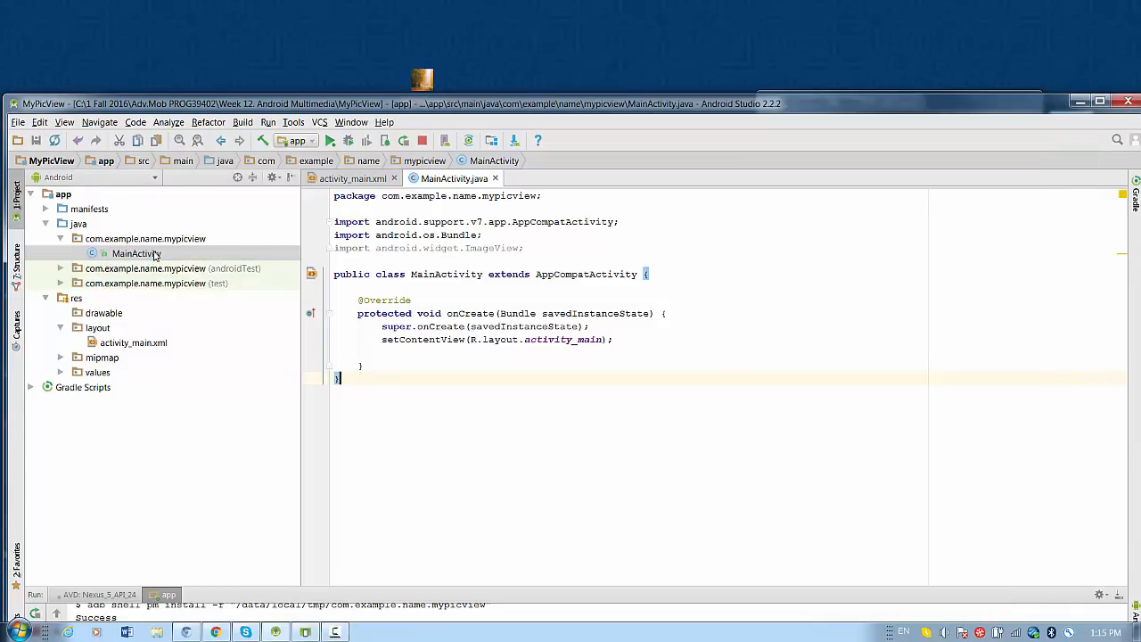
pyautogui.doubleClick(127, 343)
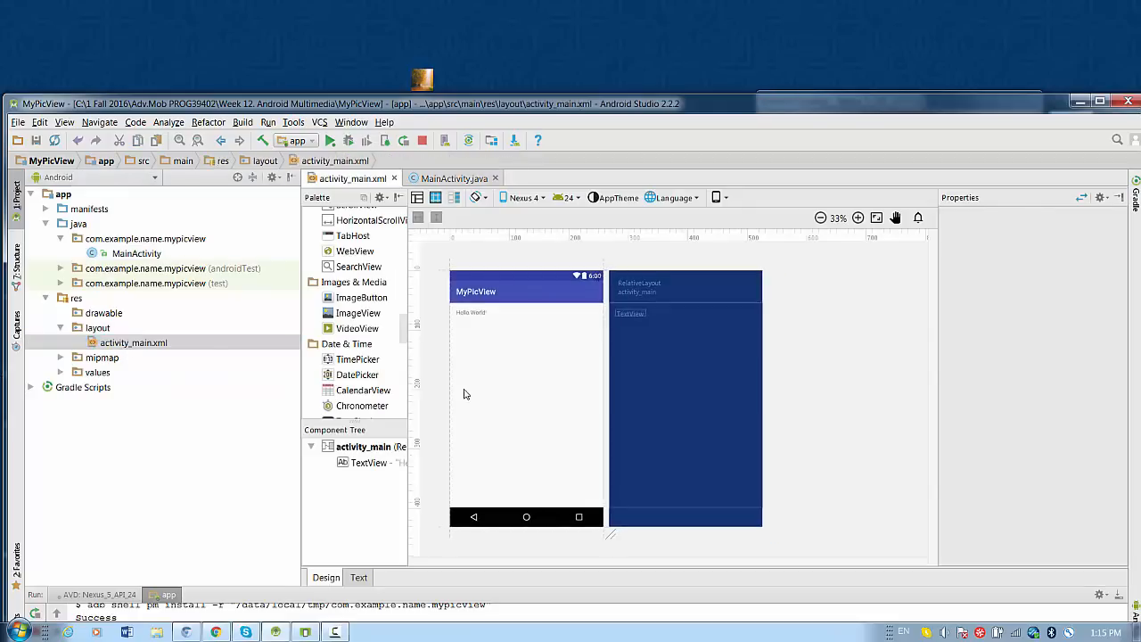
pyautogui.click(470, 312)
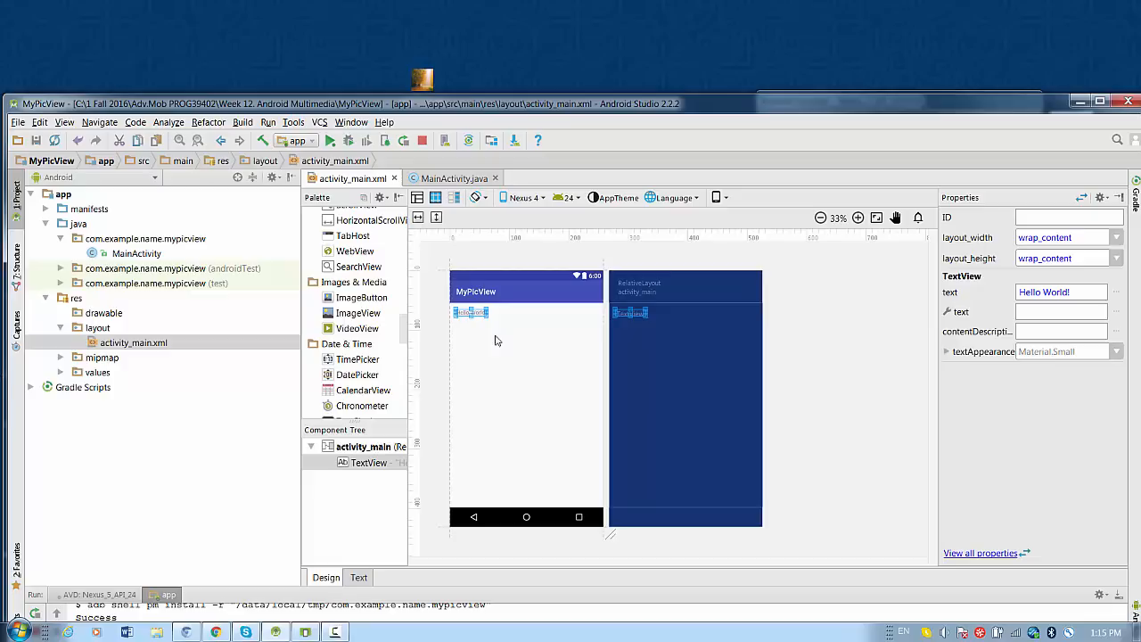
pyautogui.moveTo(473, 108); pyautogui.dragTo(482, 125)
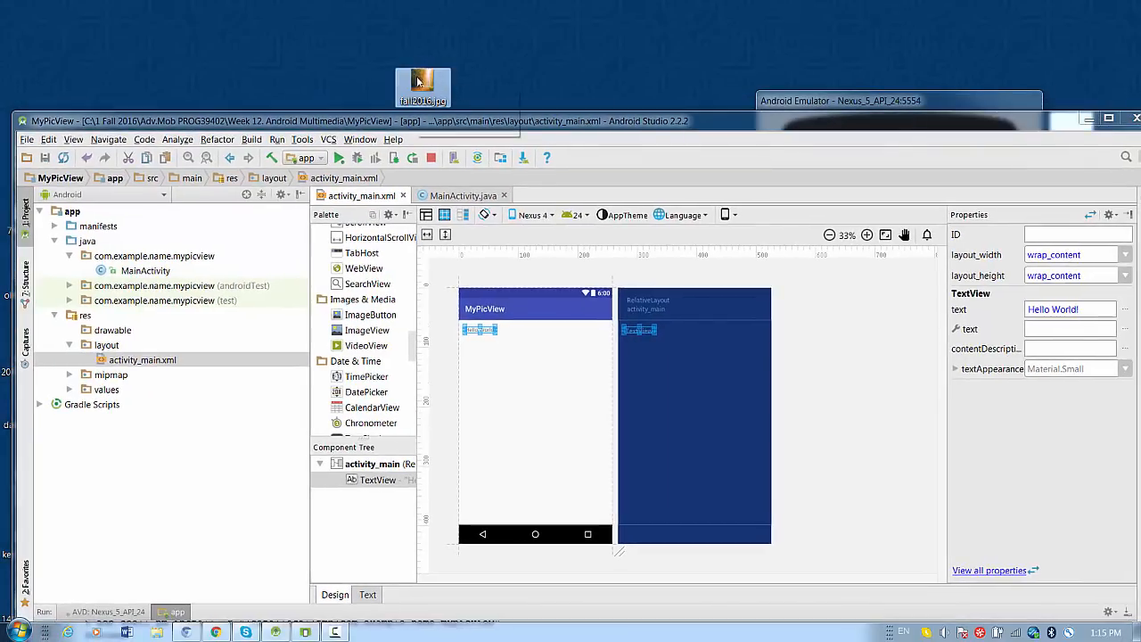
pyautogui.moveTo(422, 83)
pyautogui.mouseDown()
pyautogui.moveTo(217, 239)
pyautogui.moveTo(118, 333)
pyautogui.mouseUp()
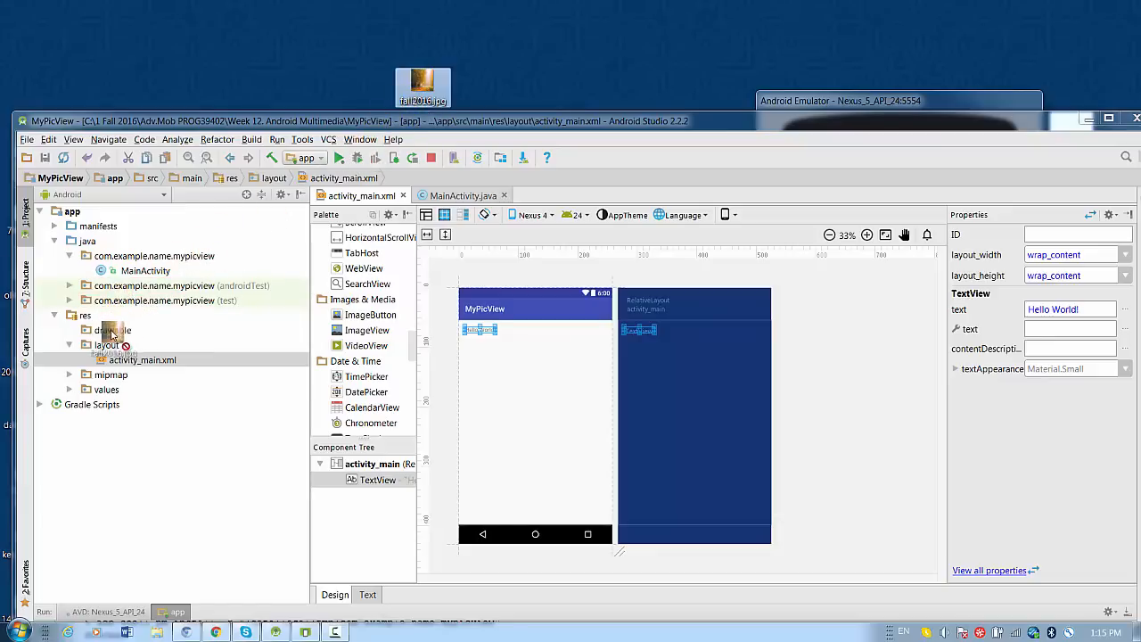
pyautogui.moveTo(119, 333); pyautogui.dragTo(323, 62)
pyautogui.click(114, 331)
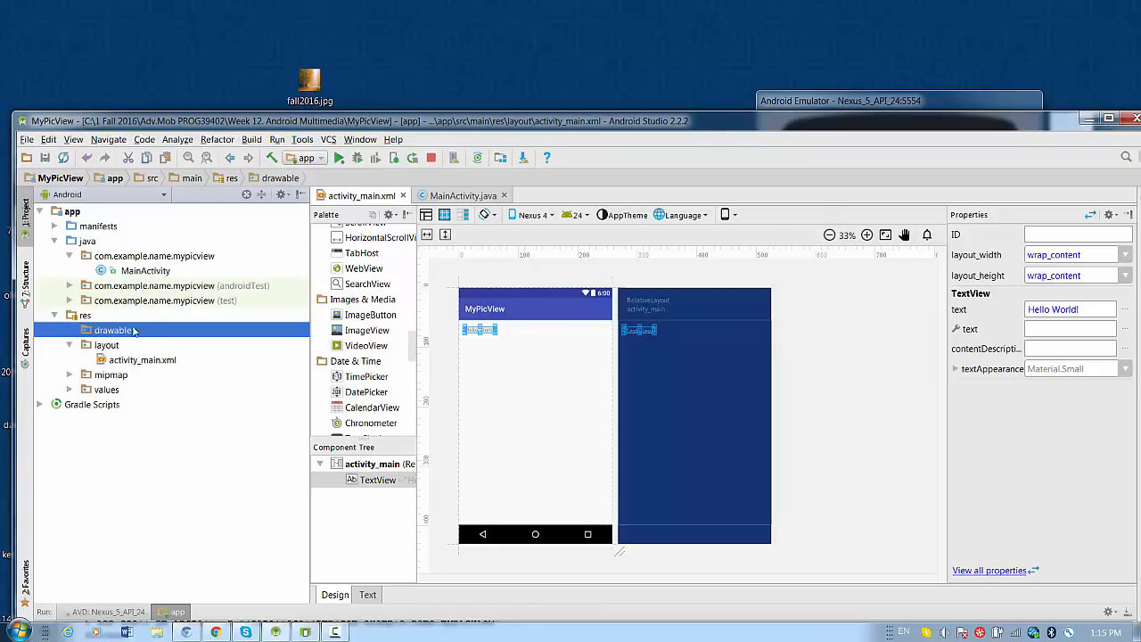
# Copy fall2016.jpg from the desktop and select res/drawable as the destination
pyautogui.rightClick(312, 82)
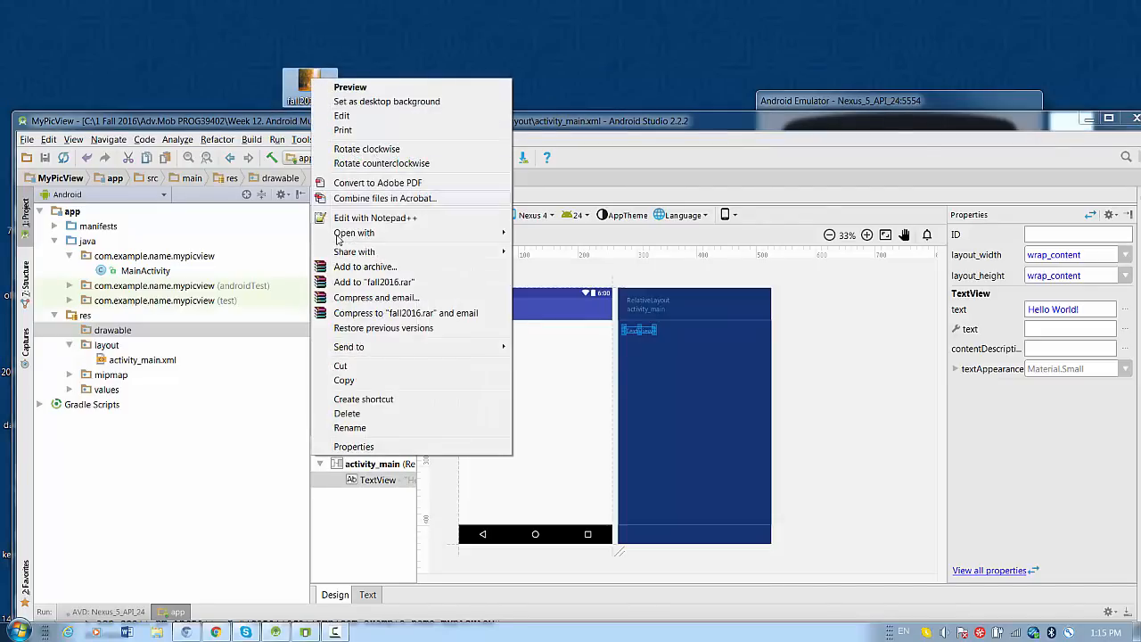
pyautogui.click(345, 381)
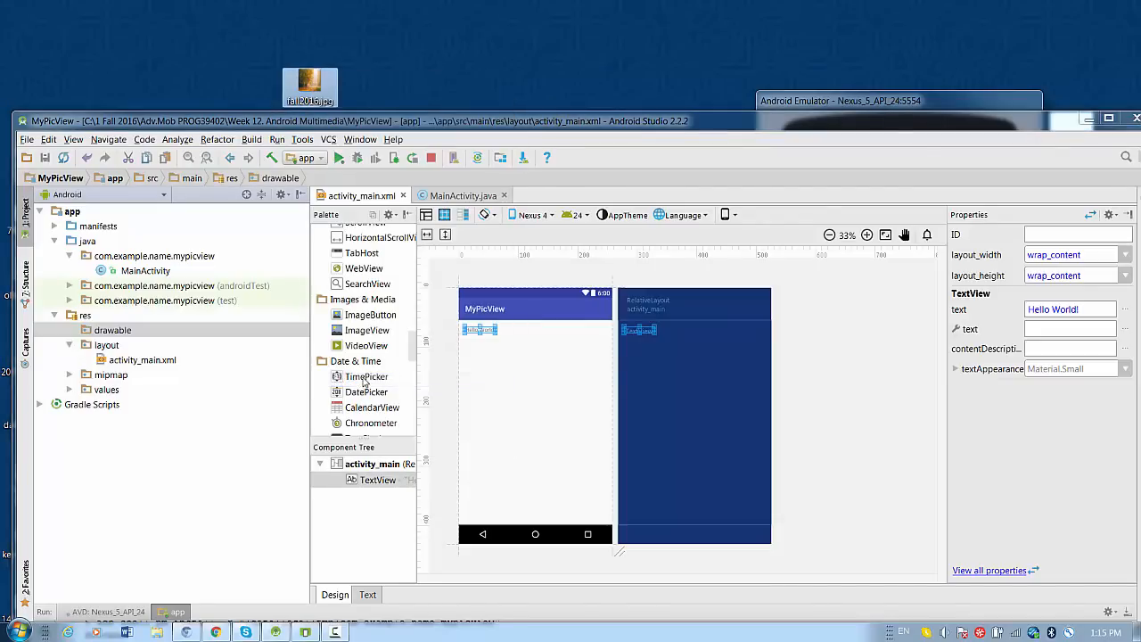
pyautogui.click(90, 332)
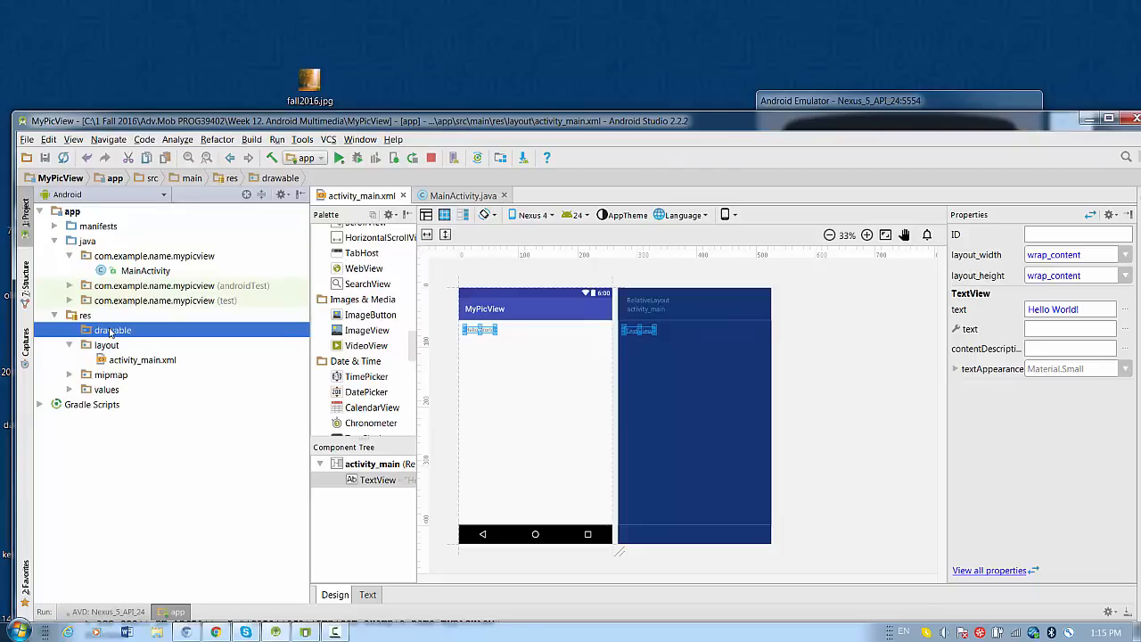
# Paste the photo into drawable via Edit > Paste and confirm the Copy dialog
pyautogui.click(49, 140)
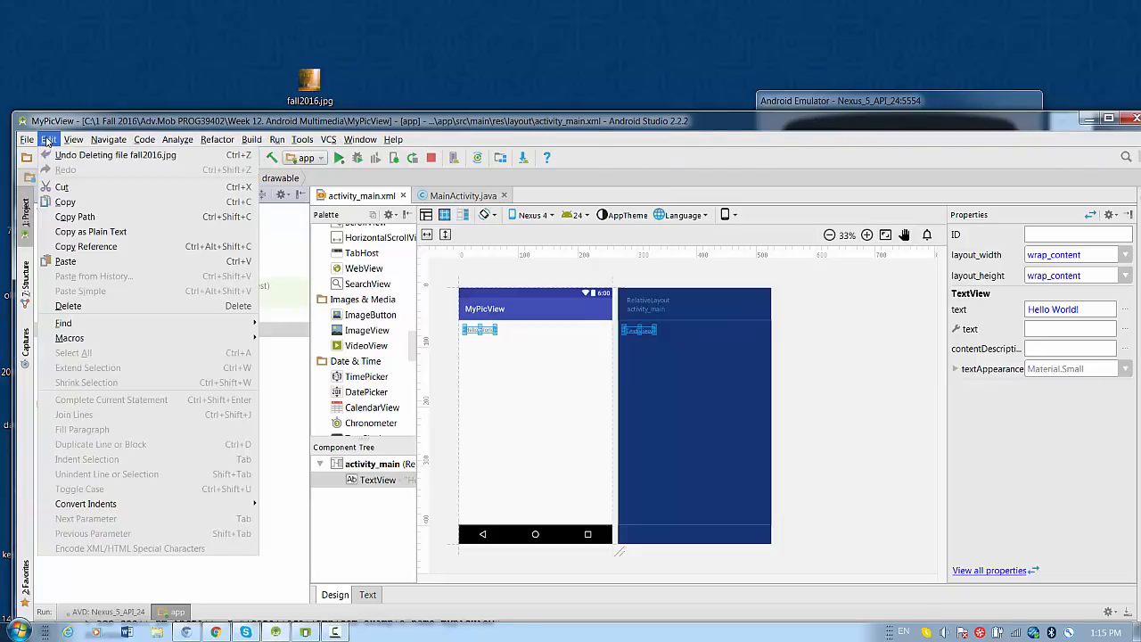
pyautogui.click(79, 265)
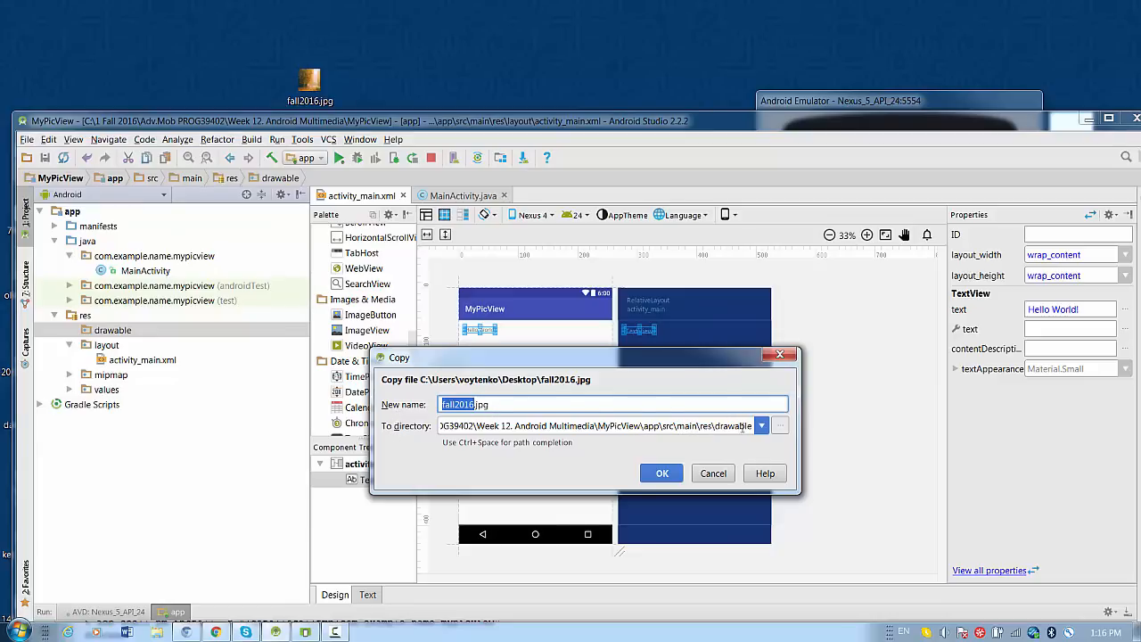
pyautogui.click(665, 476)
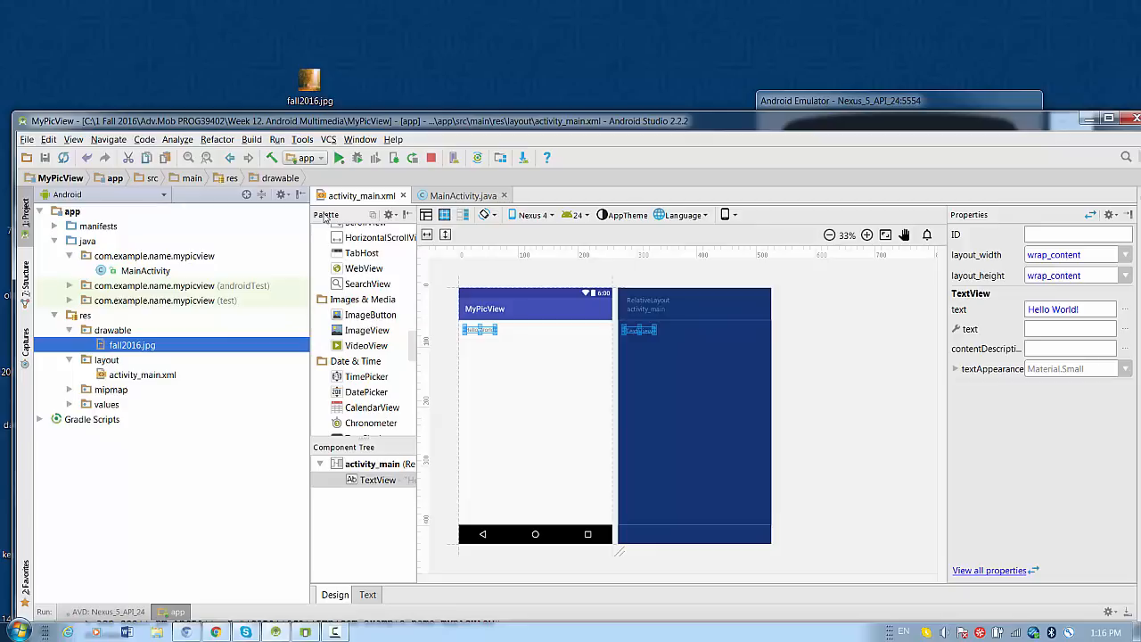
# Drag an ImageView from the Palette onto the canvas below the Hello World TextView
pyautogui.click(367, 330)
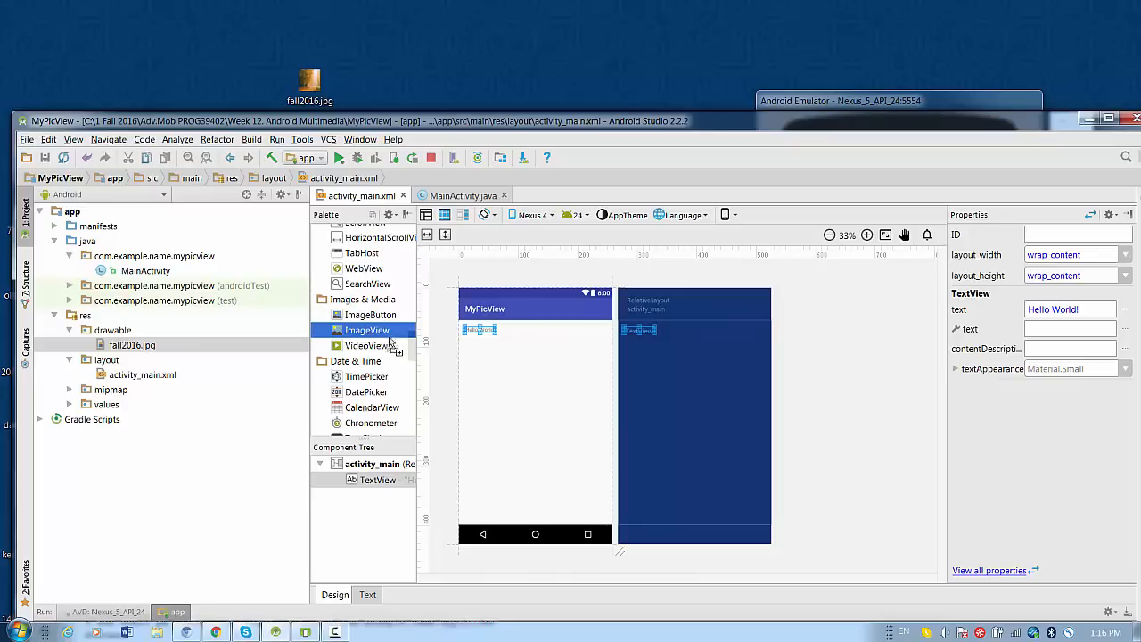
pyautogui.moveTo(363, 334)
pyautogui.mouseDown()
pyautogui.moveTo(537, 414)
pyautogui.moveTo(542, 428)
pyautogui.mouseUp()
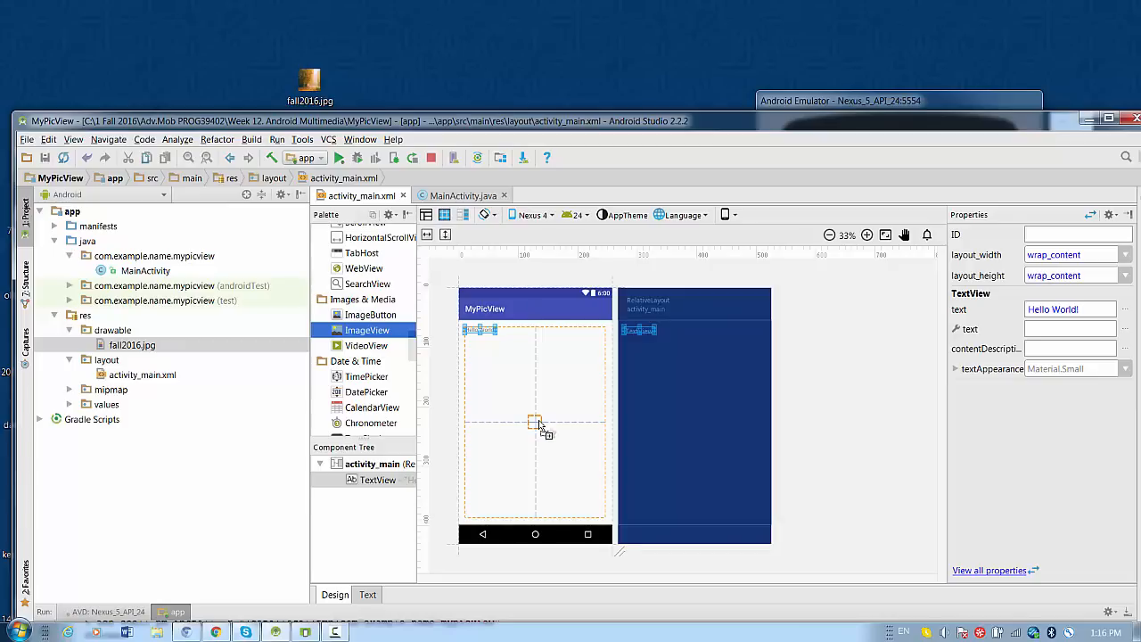
pyautogui.moveTo(542, 428); pyautogui.dragTo(539, 425)
pyautogui.moveTo(368, 330); pyautogui.dragTo(511, 419)
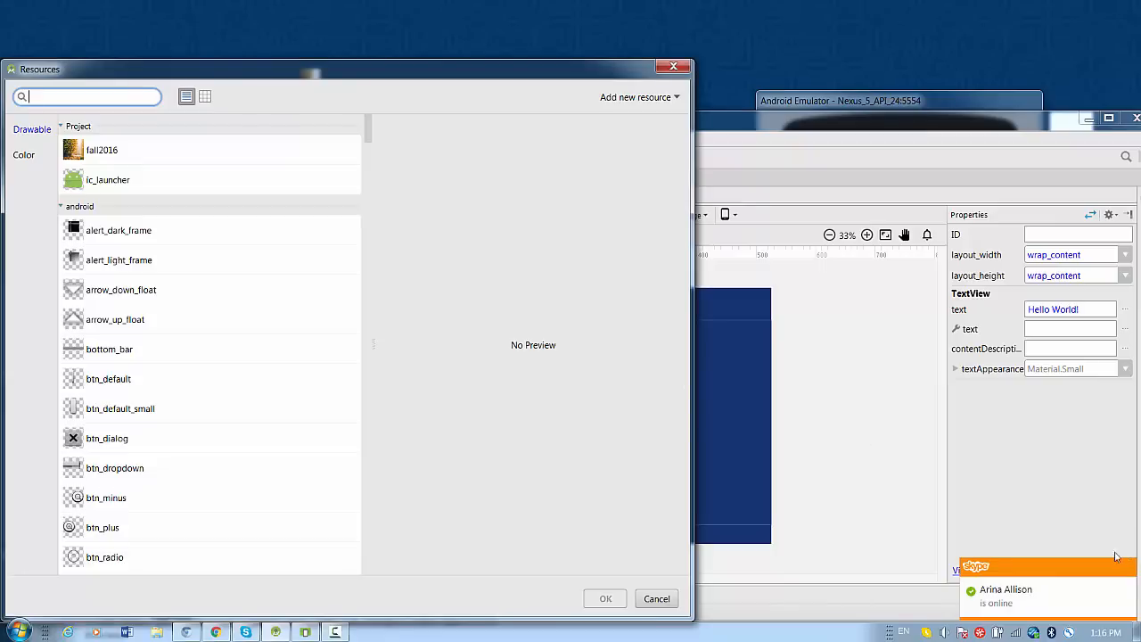
# Pick fall2016 under Project as the image source, confirm, and maximize the IDE
pyautogui.click(1130, 572)
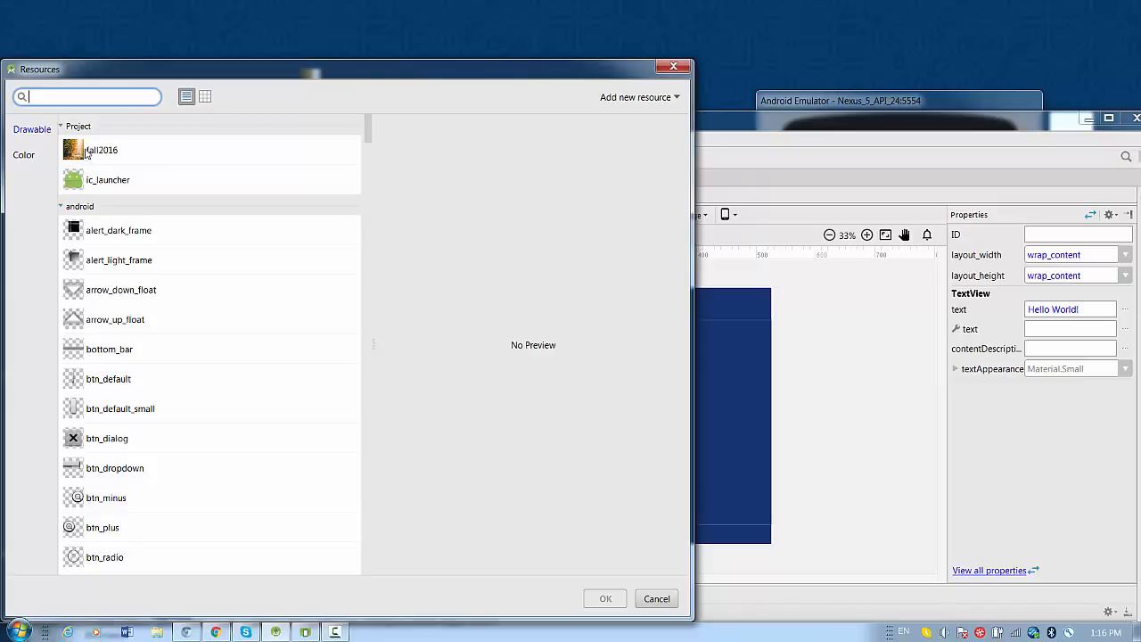
pyautogui.click(88, 153)
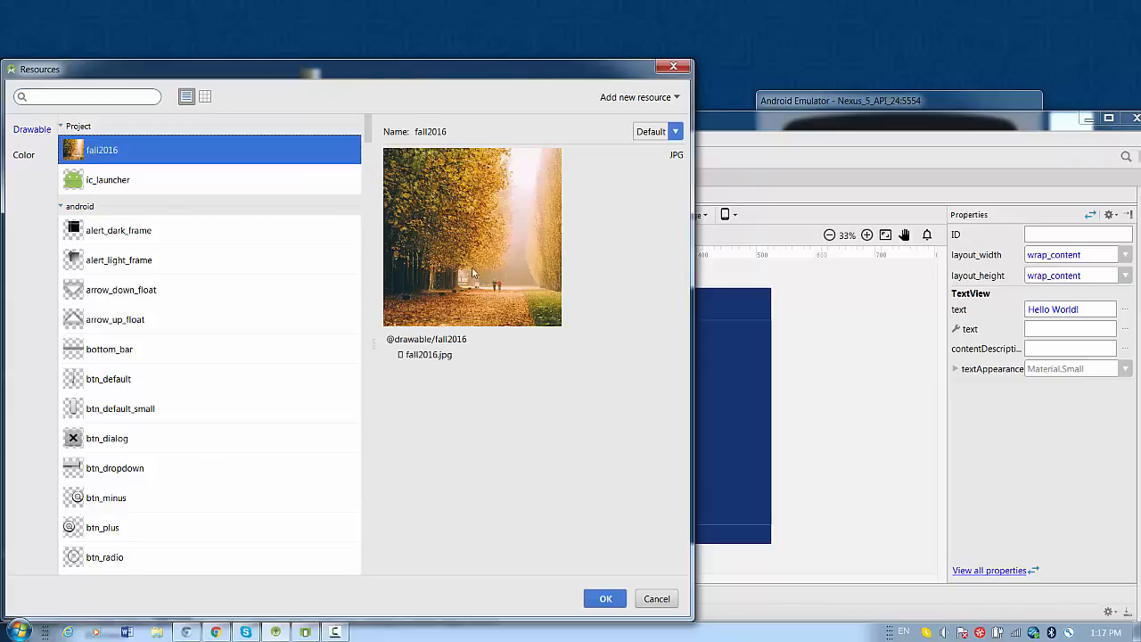
pyautogui.click(605, 598)
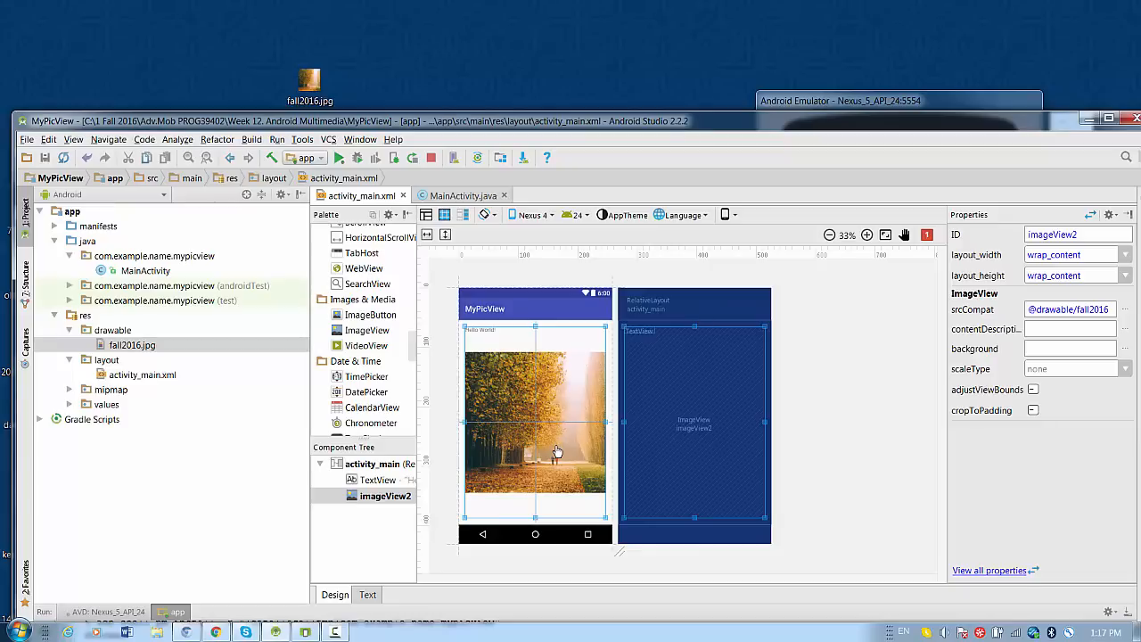
pyautogui.doubleClick(457, 125)
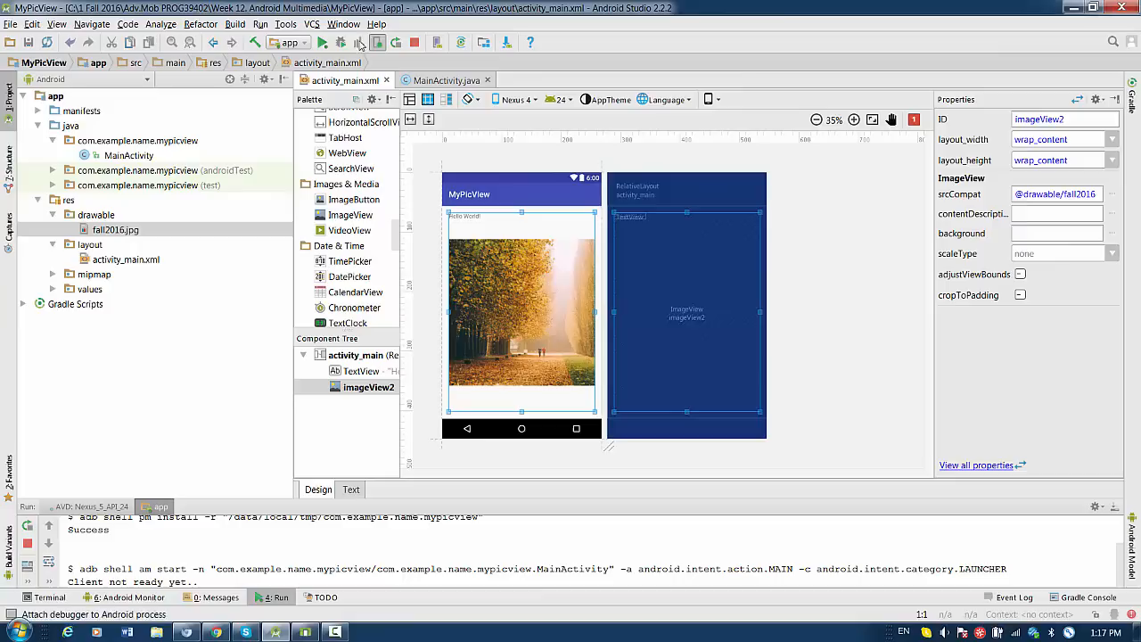
# Restart the app on the Nexus 5 API 24 emulator and bring the emulator forward
pyautogui.click(322, 44)
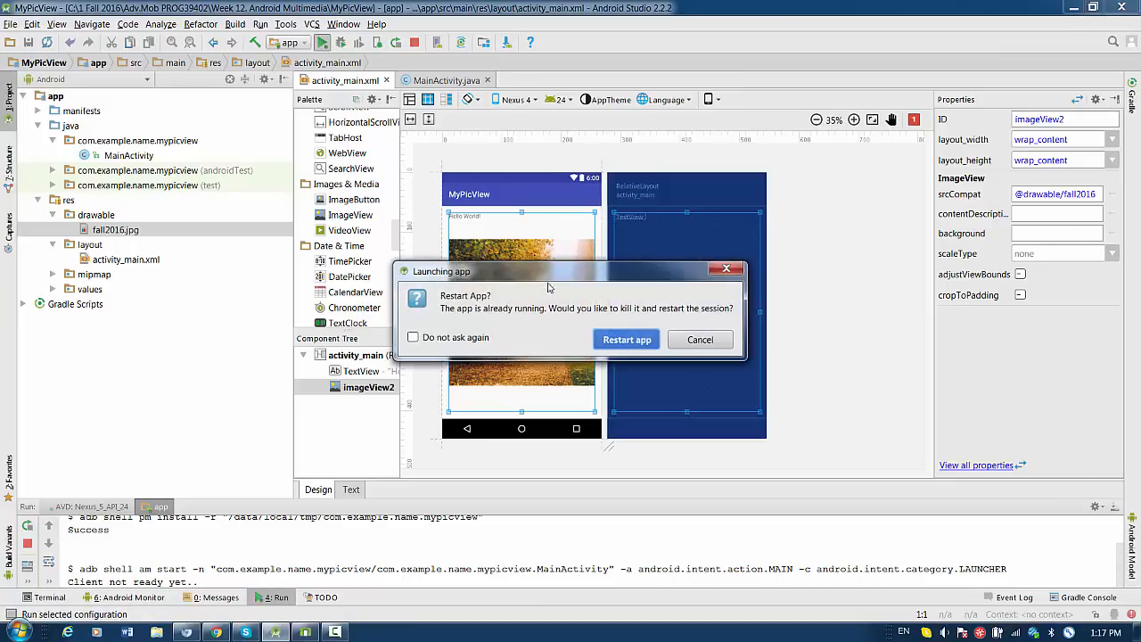
pyautogui.click(627, 340)
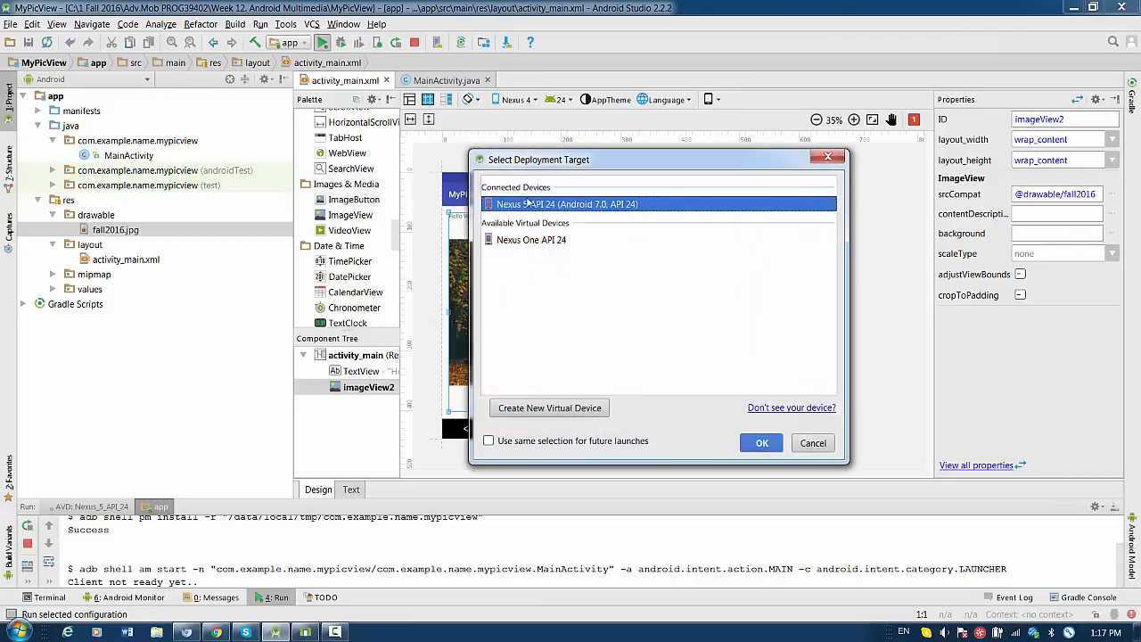
pyautogui.click(763, 443)
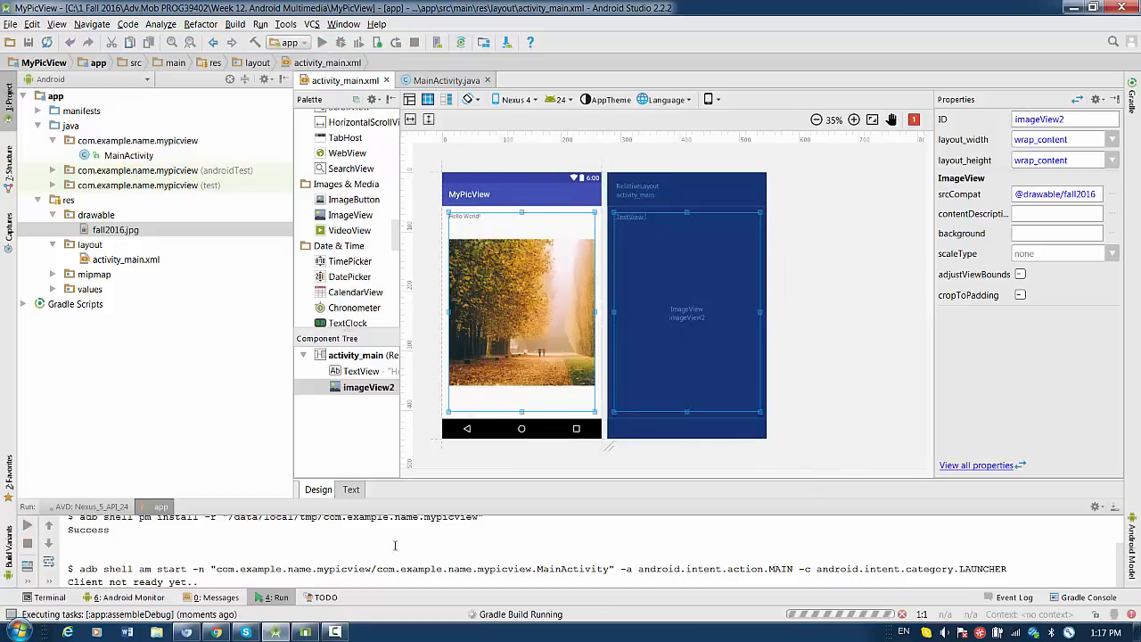
pyautogui.click(305, 632)
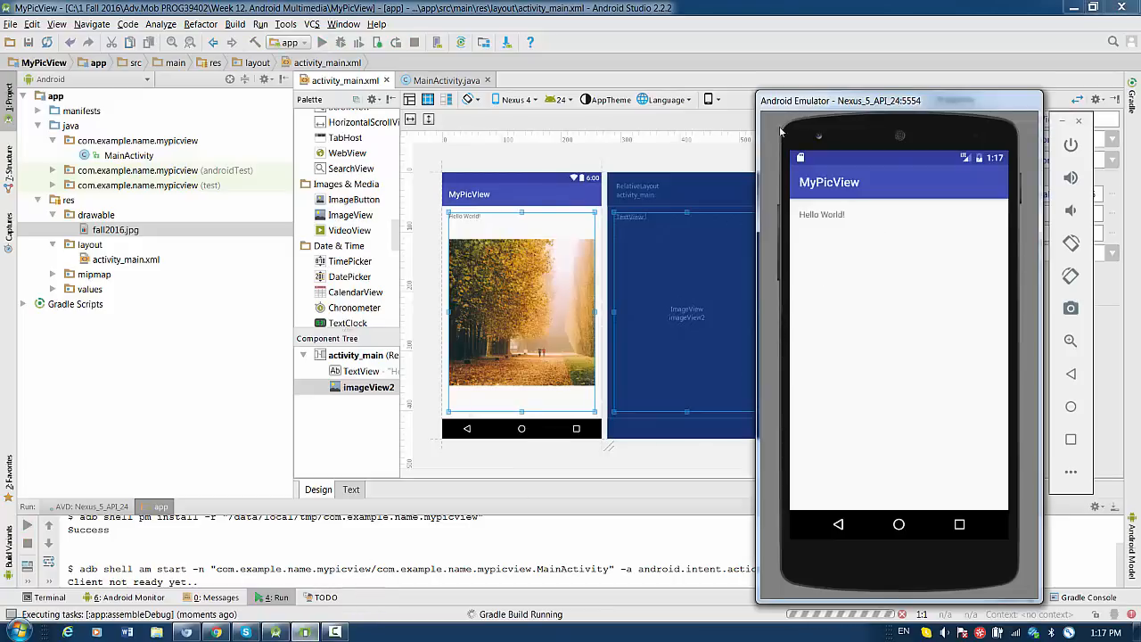
pyautogui.moveTo(841, 100); pyautogui.dragTo(791, 78)
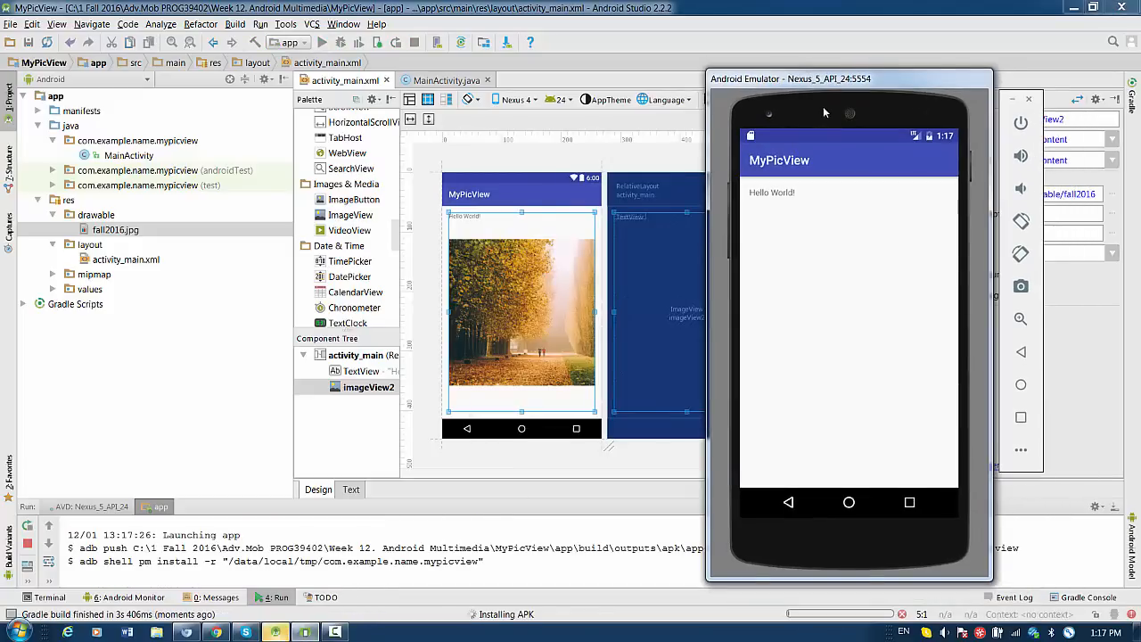